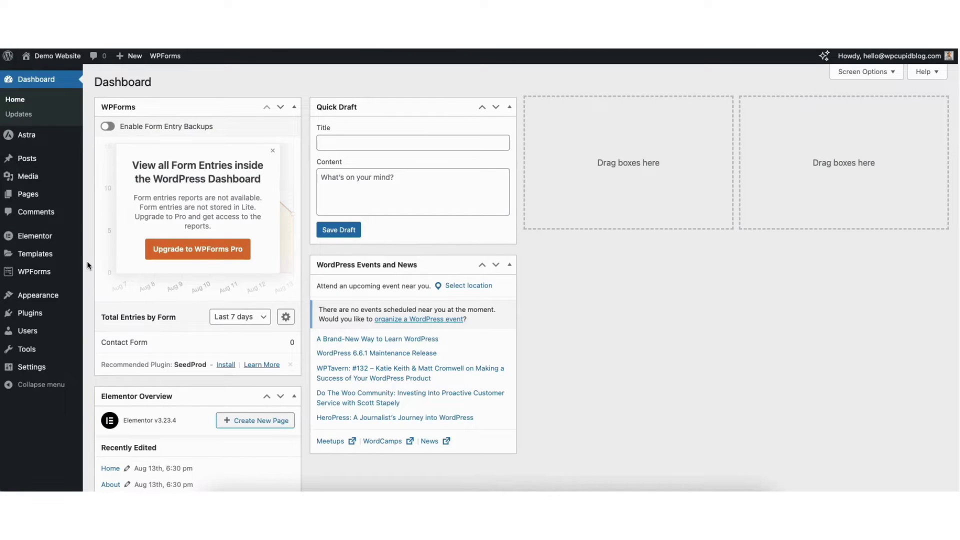
Step: Search for 'ditty' under Add New Plugin, install and activate Ditty, then return to the Dashboard
{"action": "mouse_move", "coordinate": [30, 314]}
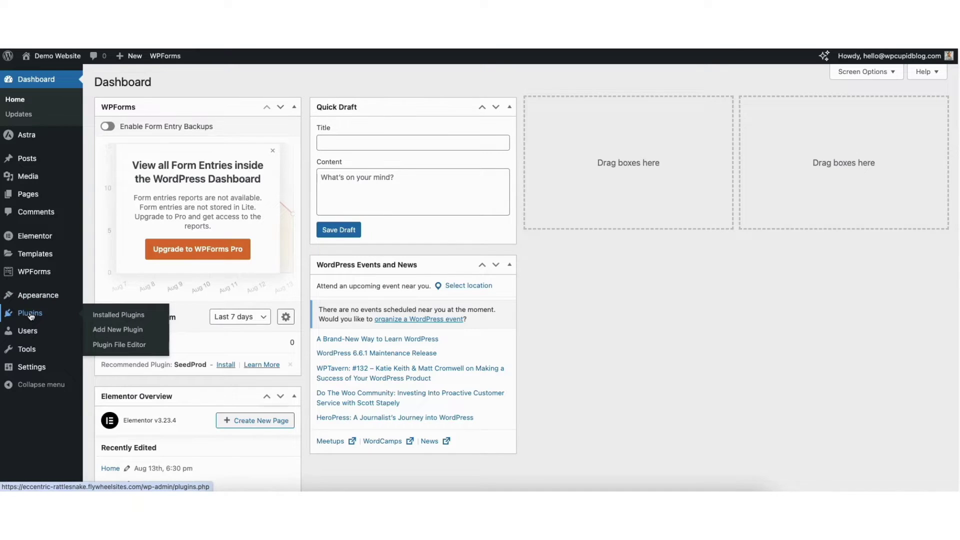
{"action": "left_click", "coordinate": [118, 330]}
{"action": "left_click", "coordinate": [773, 111]}
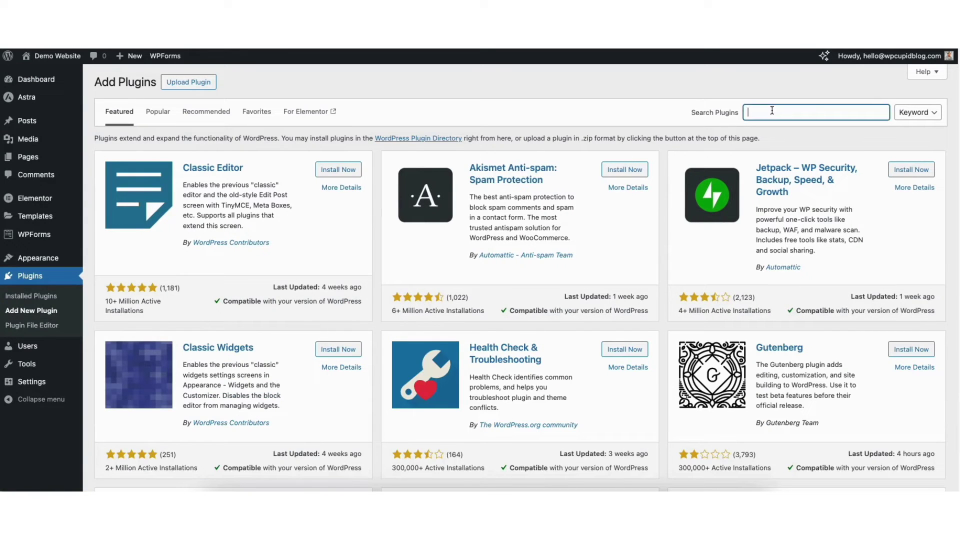
{"action": "type", "text": "ditty"}
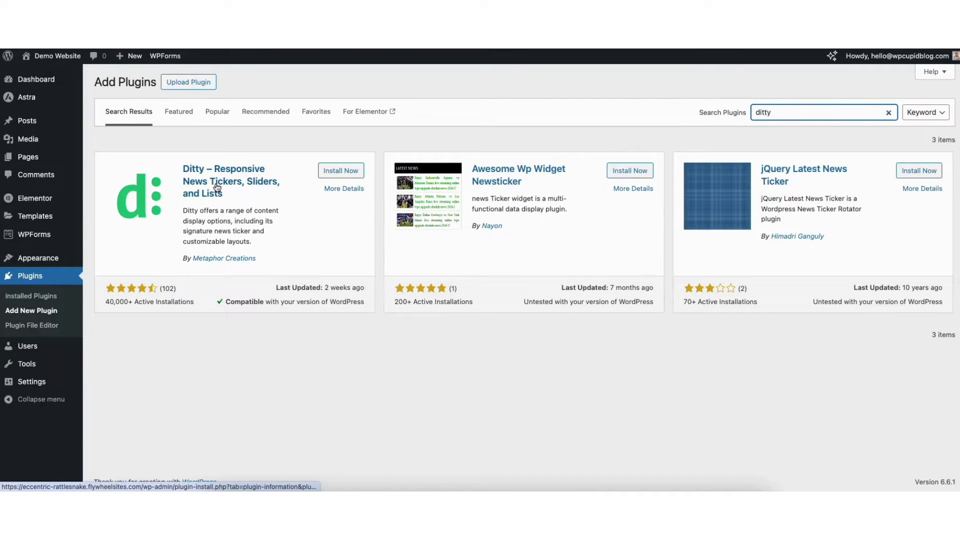
{"action": "left_click", "coordinate": [341, 171]}
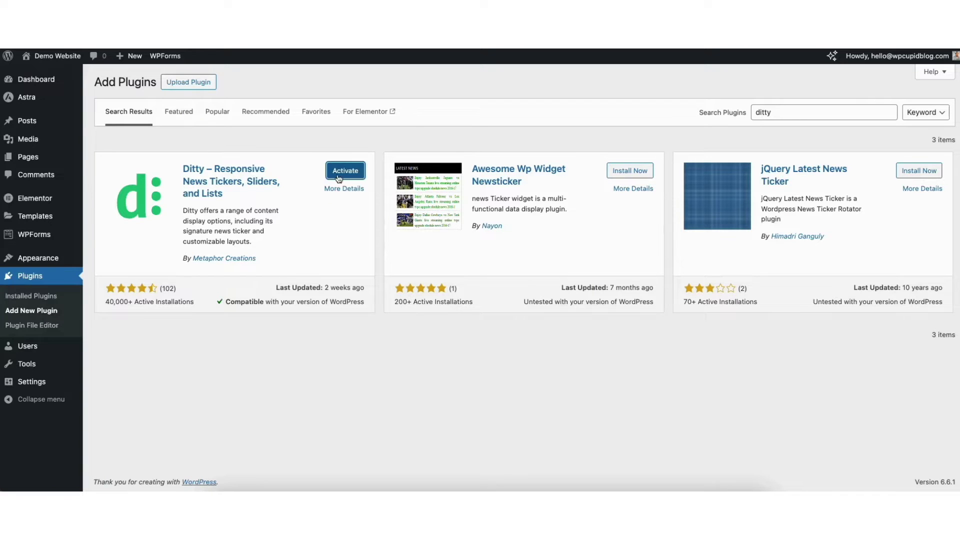
{"action": "left_click", "coordinate": [342, 172]}
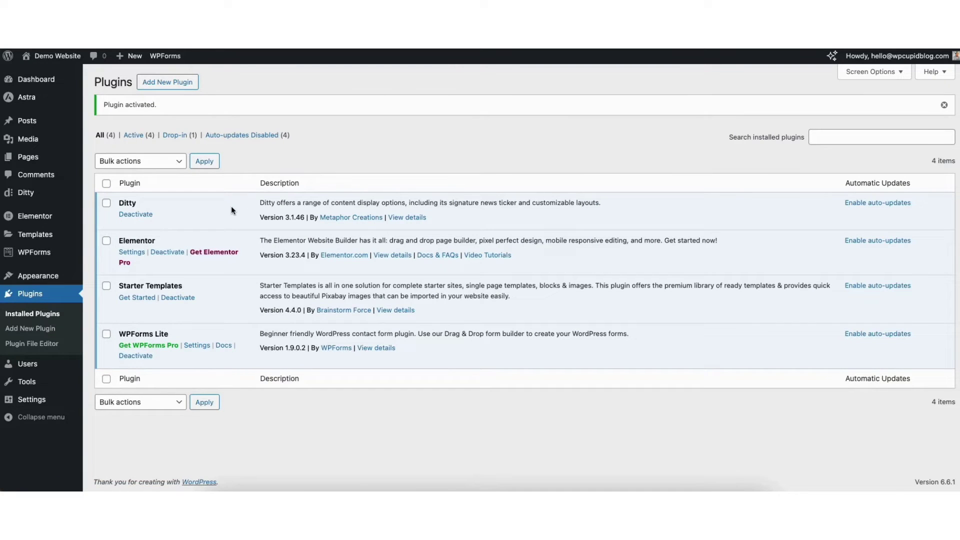
{"action": "mouse_move", "coordinate": [38, 82]}
{"action": "left_click", "coordinate": [38, 83]}
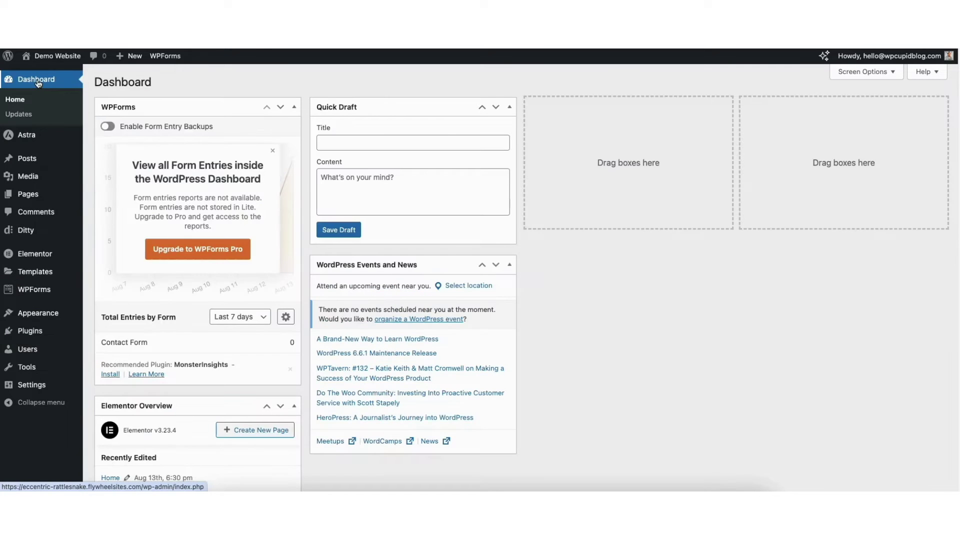
{"action": "mouse_move", "coordinate": [22, 234]}
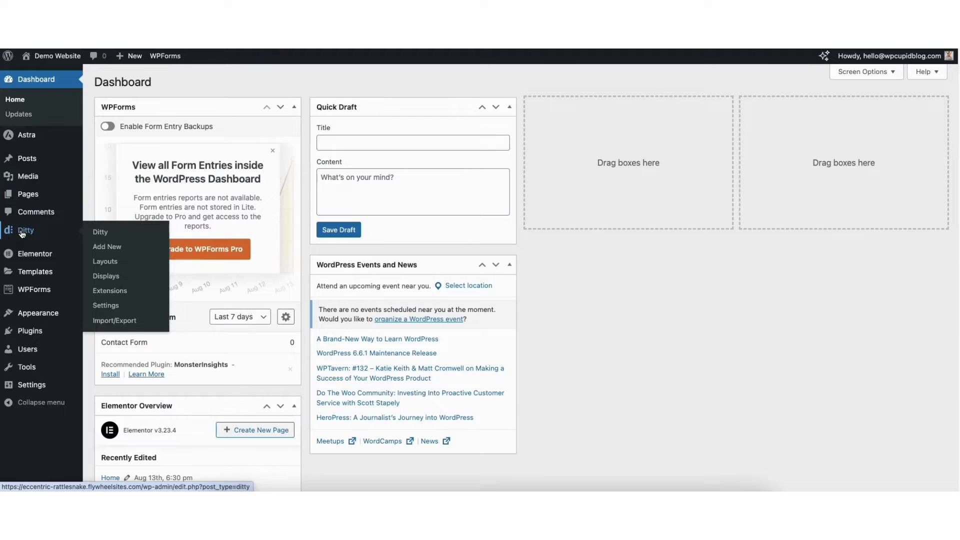
Step: Create a new Ditty whose Default text item reads 'Breaking News Update! This is how to add news ticker in WordPress.'
{"action": "left_click", "coordinate": [108, 248]}
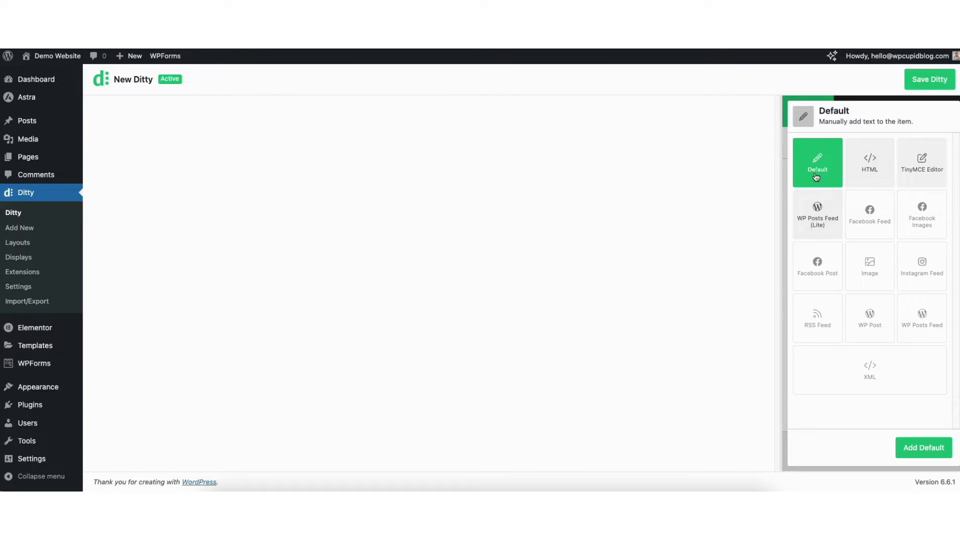
{"action": "left_click", "coordinate": [919, 448]}
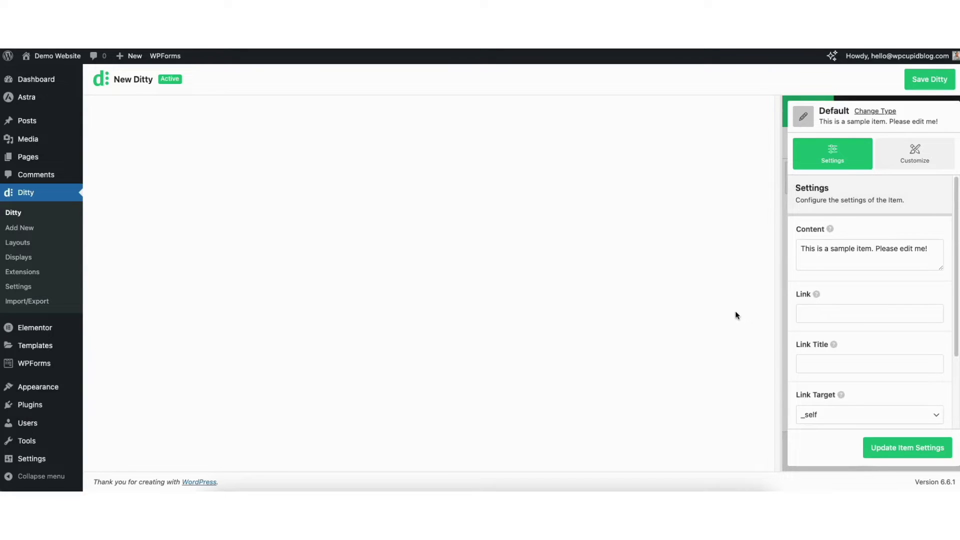
{"action": "left_click_drag", "start_coordinate": [800, 248], "coordinate": [928, 249]}
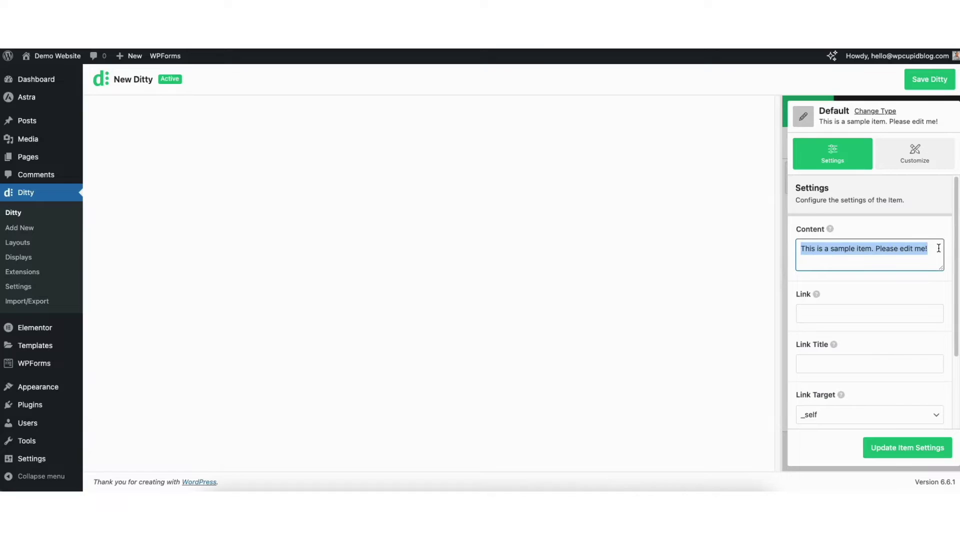
{"action": "type", "text": "Breaking"}
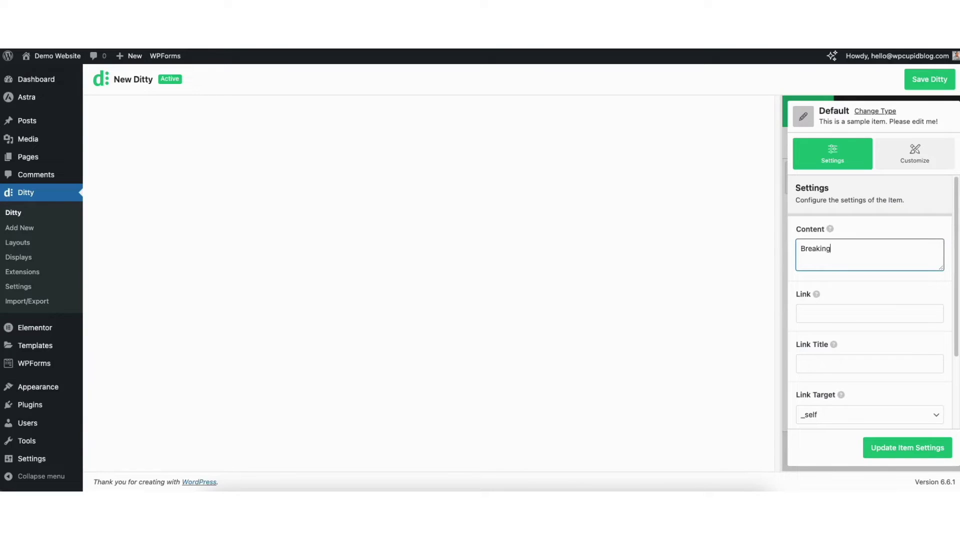
{"action": "type", "text": " News Update! Th"}
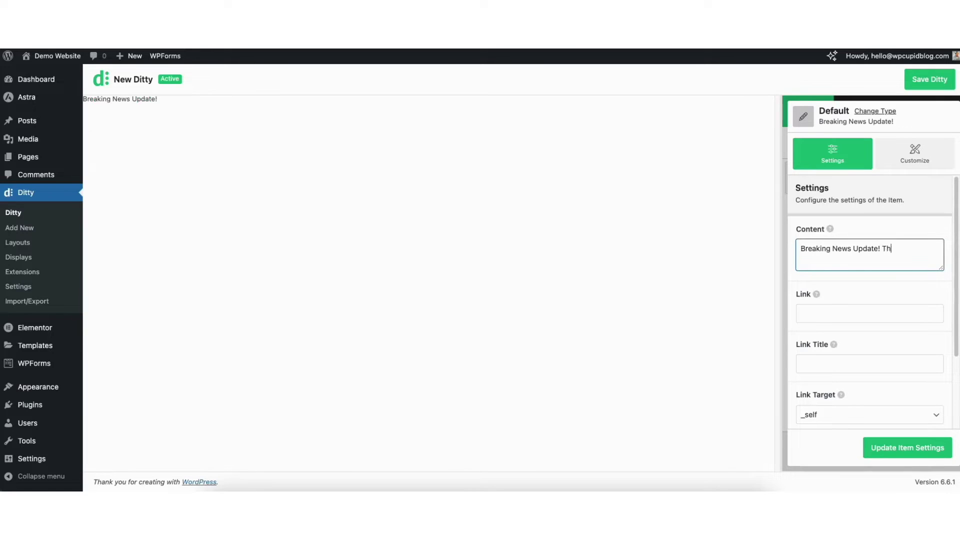
{"action": "type", "text": "is is how to add news ticker in WordPress."}
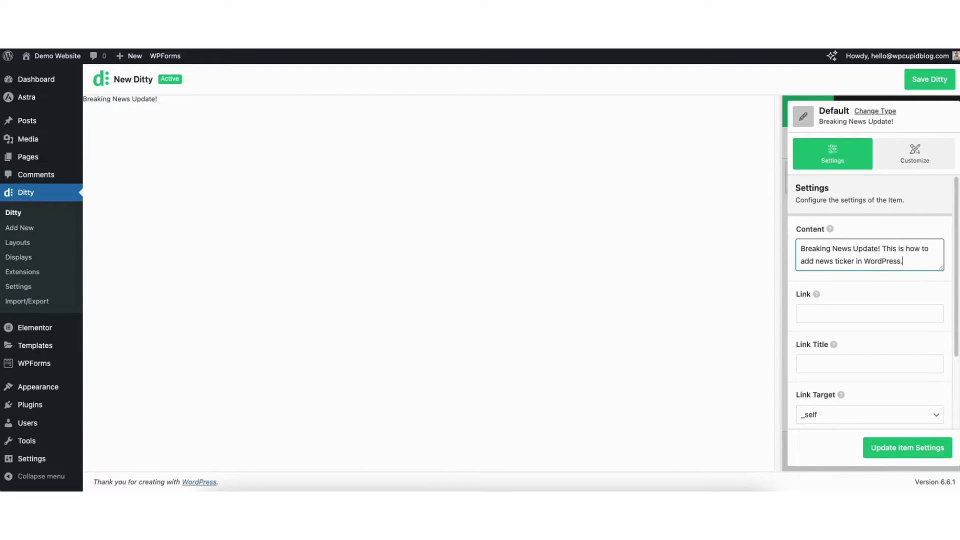
{"action": "left_click", "coordinate": [819, 313]}
{"action": "type", "text": "http"}
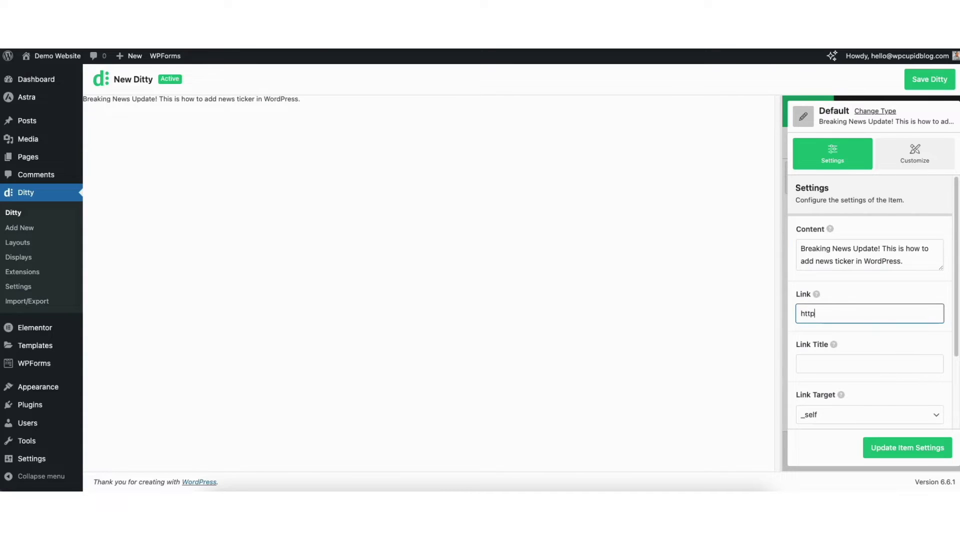
{"action": "type", "text": "s://wpcupidblog.com"}
{"action": "left_click", "coordinate": [834, 295]}
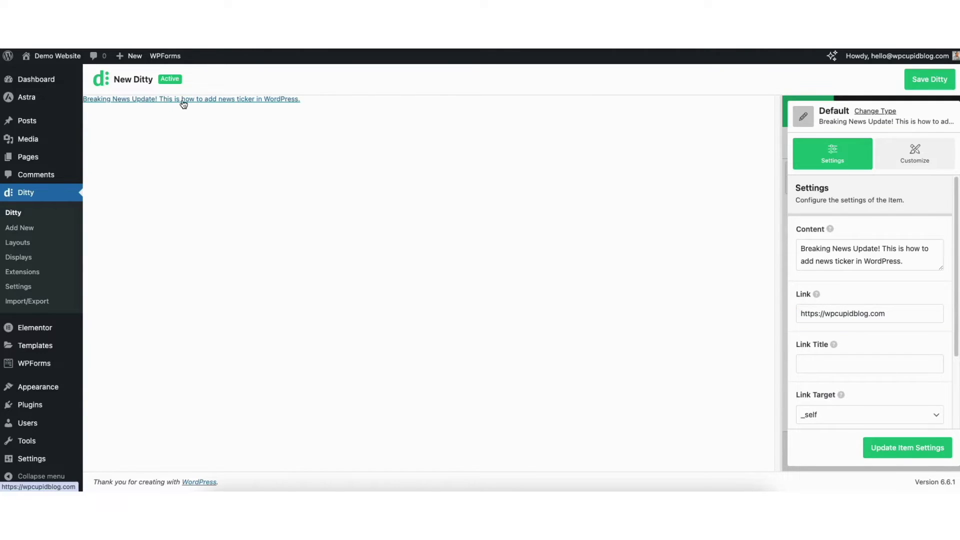
{"action": "left_click", "coordinate": [819, 360]}
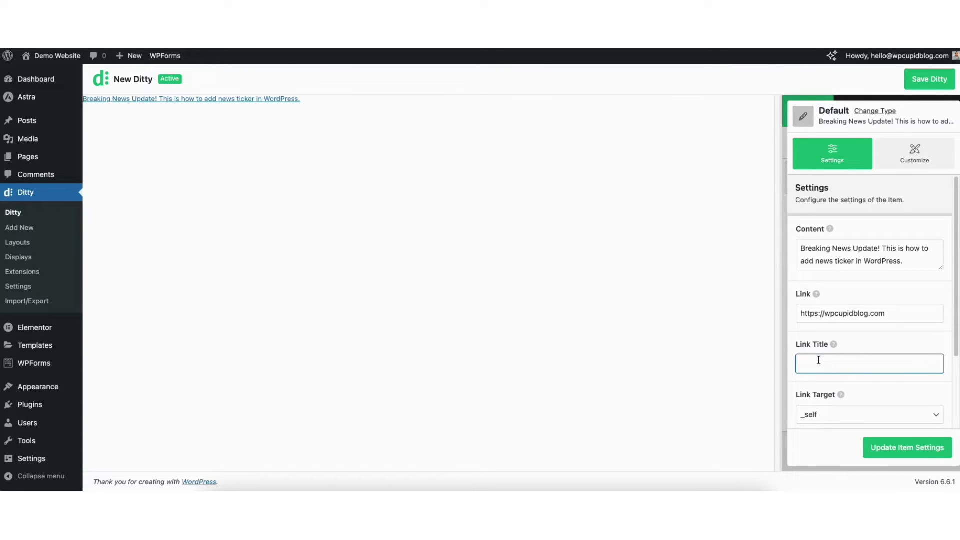
{"action": "type", "text": "Click here!"}
Step: Tick No Follow, clear the Link Title and Link fields, and save the item settings
{"action": "mouse_move", "coordinate": [181, 102]}
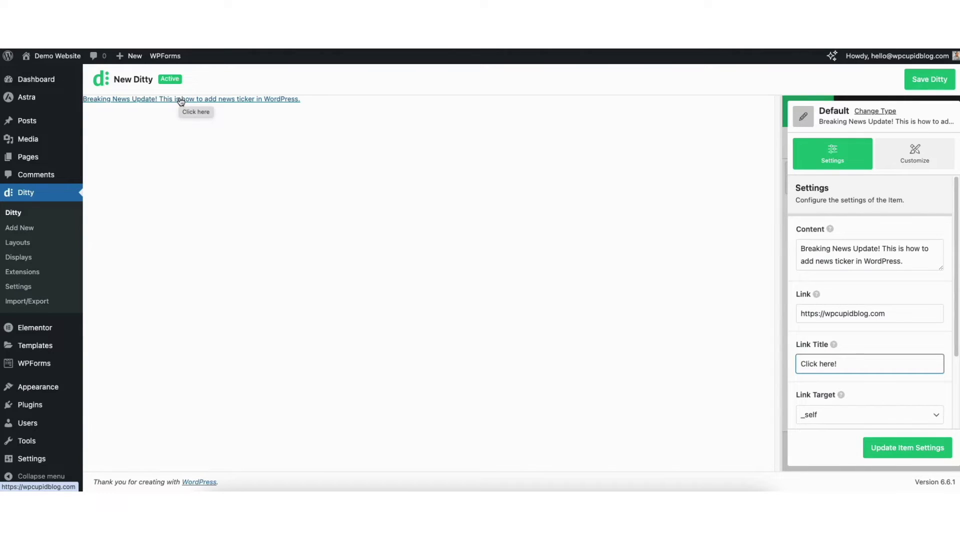
{"action": "scroll", "coordinate": [957, 313], "scroll_direction": "down", "scroll_amount": 3}
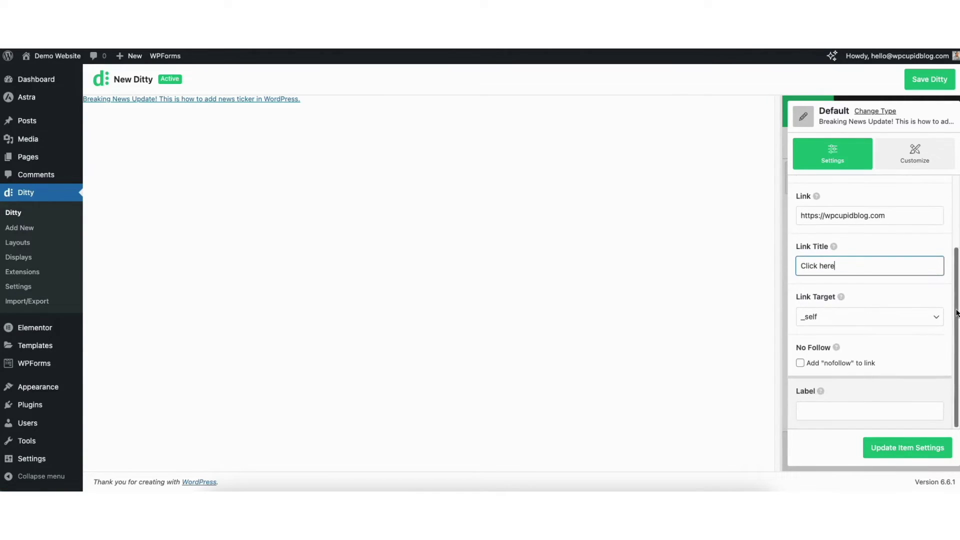
{"action": "left_click", "coordinate": [800, 363]}
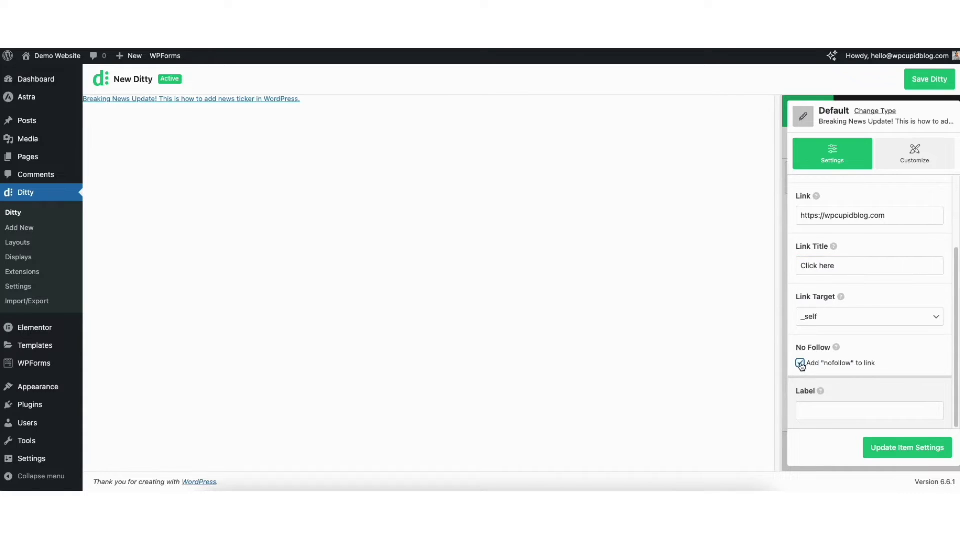
{"action": "scroll", "coordinate": [950, 300], "scroll_direction": "up", "scroll_amount": 3}
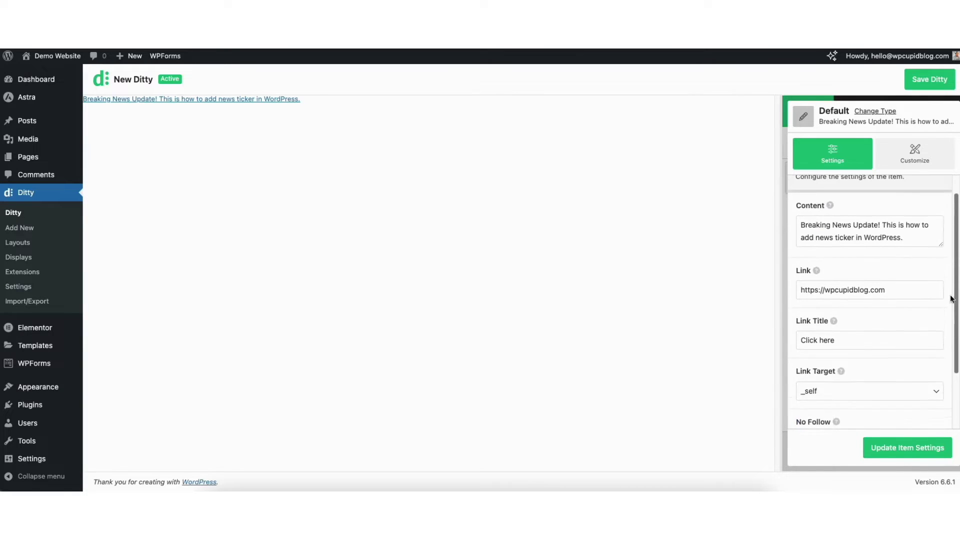
{"action": "left_click_drag", "start_coordinate": [859, 362], "coordinate": [782, 359]}
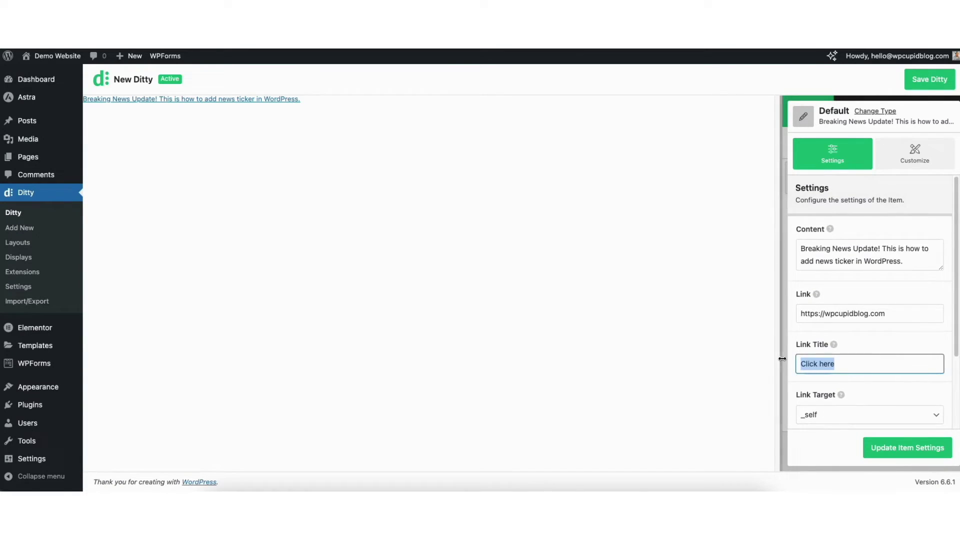
{"action": "key", "text": "BackSpace"}
{"action": "left_click_drag", "start_coordinate": [890, 315], "coordinate": [796, 314]}
{"action": "key", "text": "BackSpace"}
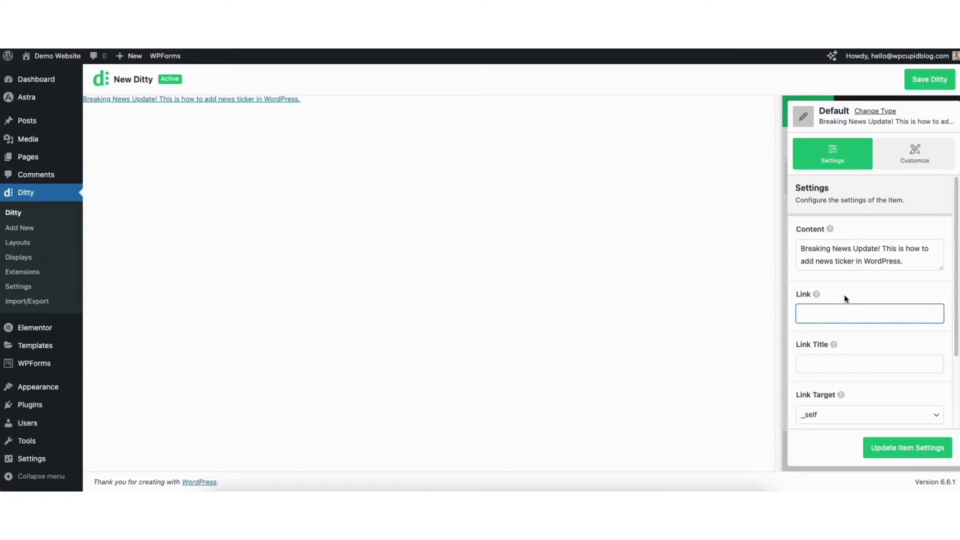
{"action": "left_click", "coordinate": [898, 449]}
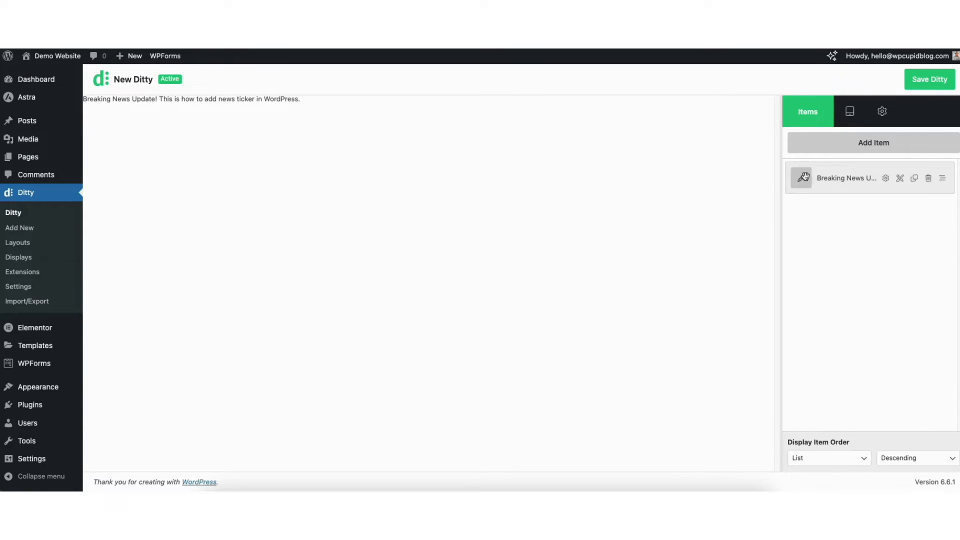
Step: Set the Ditty's display type to Ticker
{"action": "left_click", "coordinate": [850, 116]}
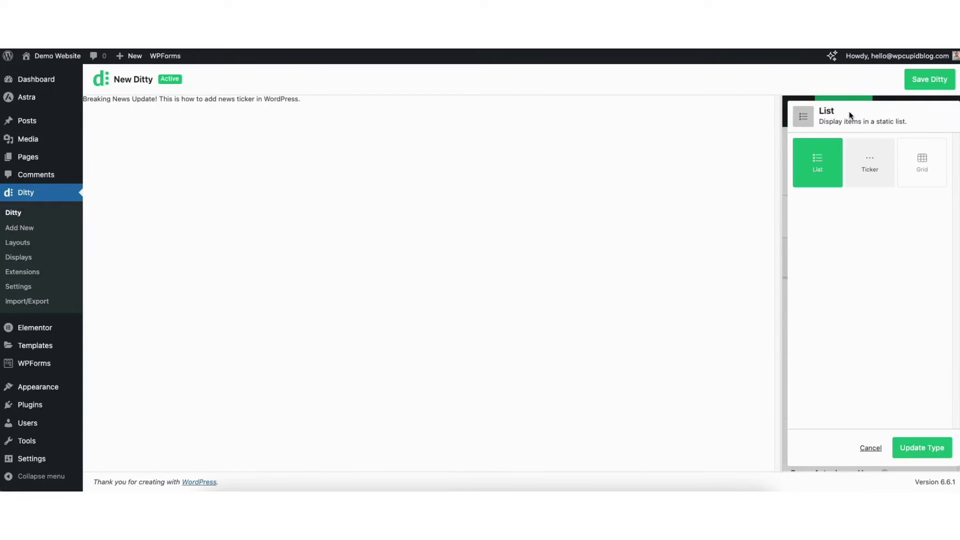
{"action": "left_click", "coordinate": [866, 177]}
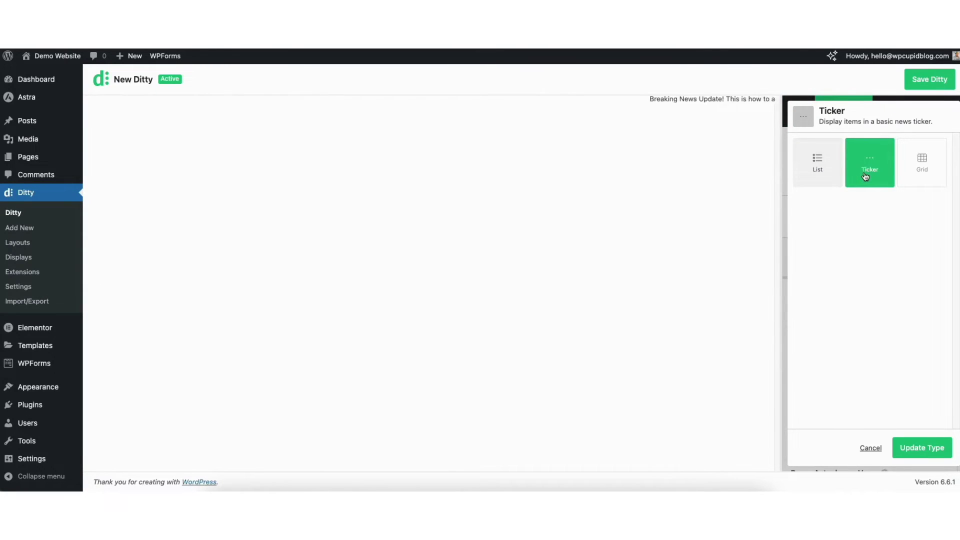
{"action": "left_click", "coordinate": [922, 448]}
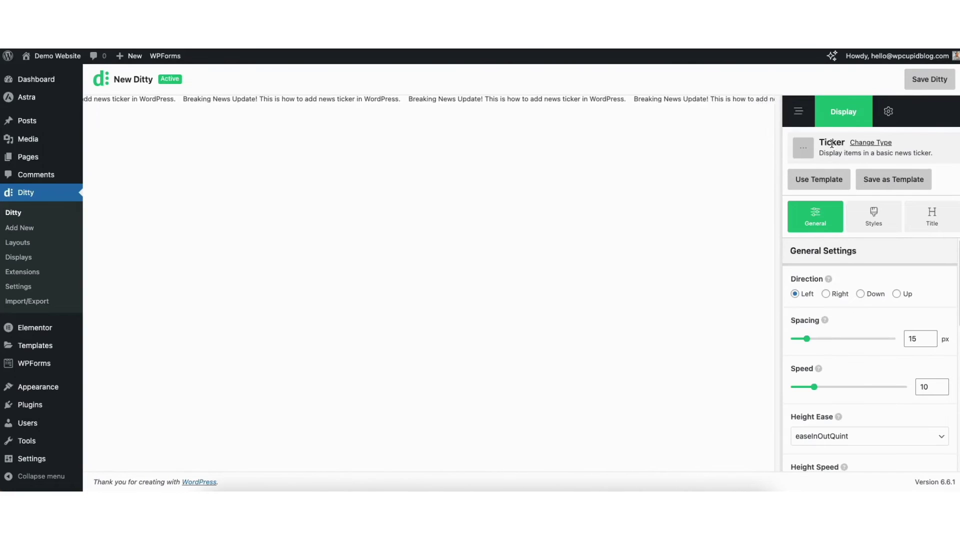
{"action": "left_click", "coordinate": [862, 146]}
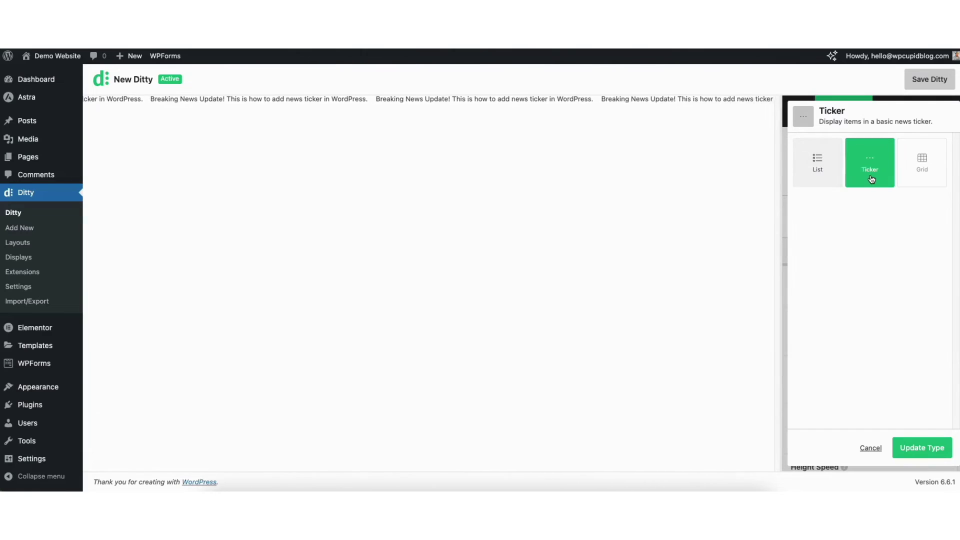
{"action": "left_click", "coordinate": [873, 448]}
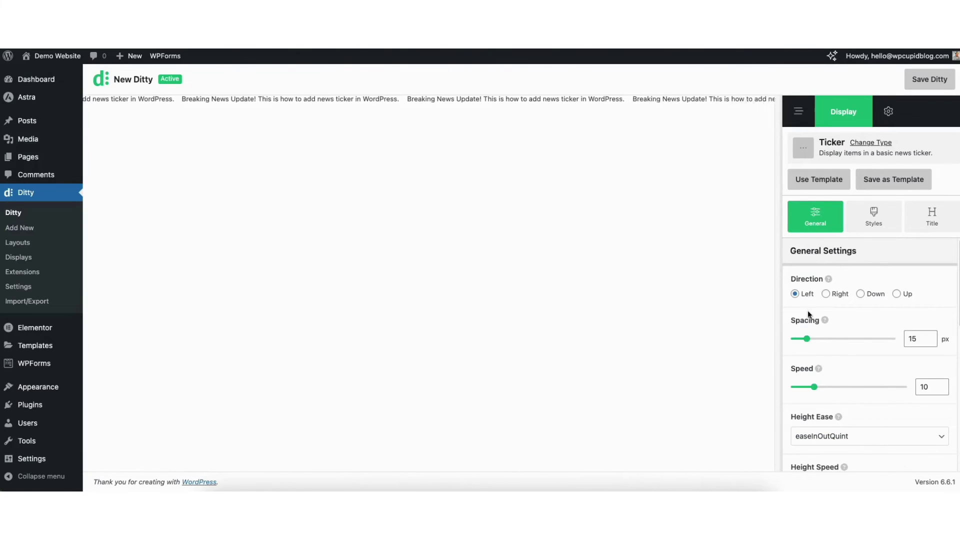
Step: Switch the ticker direction to Right, then back to Left, and review the General options
{"action": "left_click", "coordinate": [826, 294]}
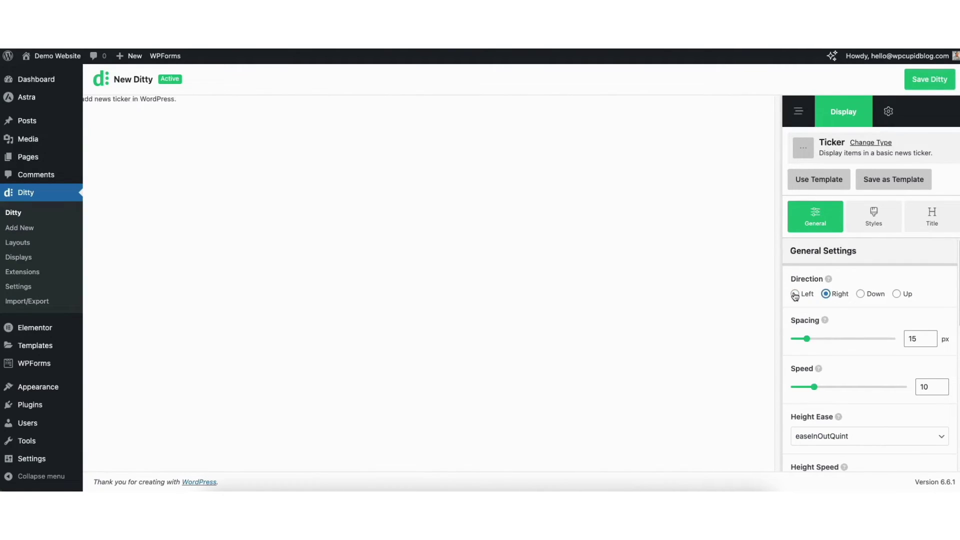
{"action": "left_click", "coordinate": [795, 295]}
{"action": "scroll", "coordinate": [953, 266], "scroll_direction": "down", "scroll_amount": 2}
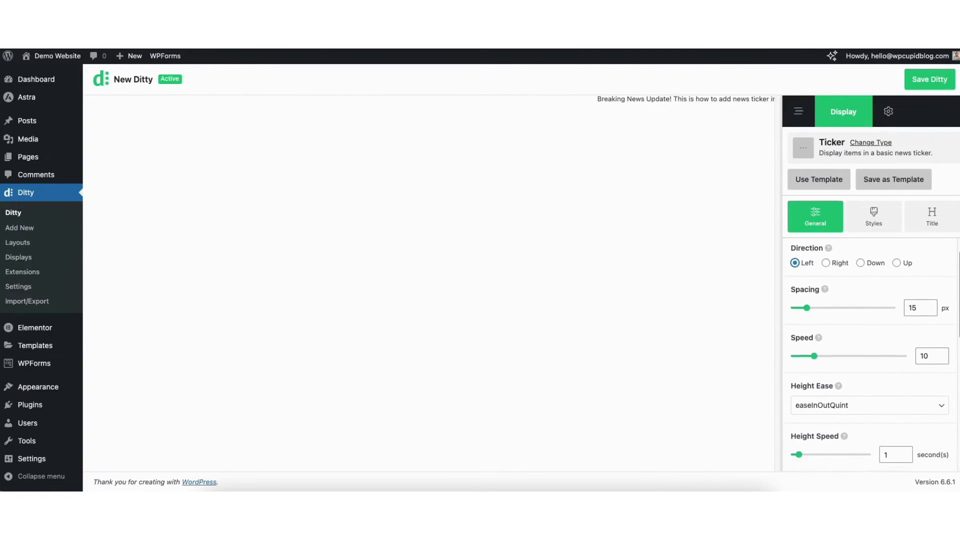
{"action": "scroll", "coordinate": [871, 355], "scroll_direction": "down", "scroll_amount": 4}
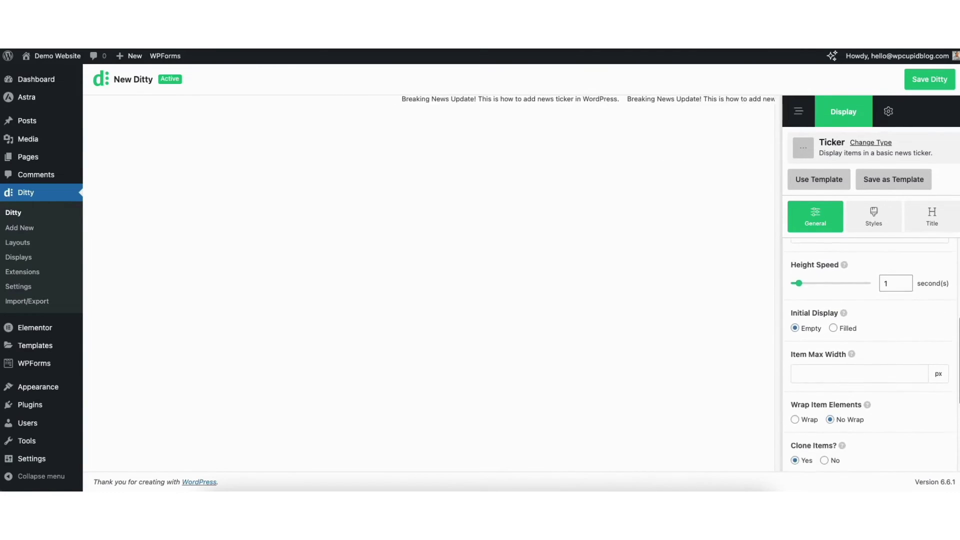
{"action": "scroll", "coordinate": [870, 355], "scroll_direction": "down", "scroll_amount": 5}
{"action": "scroll", "coordinate": [955, 251], "scroll_direction": "up", "scroll_amount": 10}
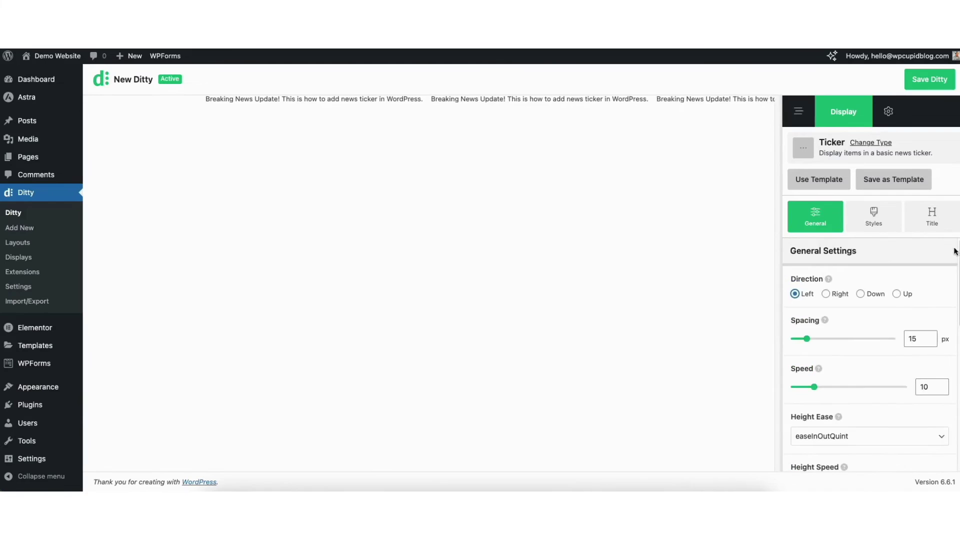
Step: Look through the ticker's Styles options without changing them
{"action": "left_click", "coordinate": [889, 230]}
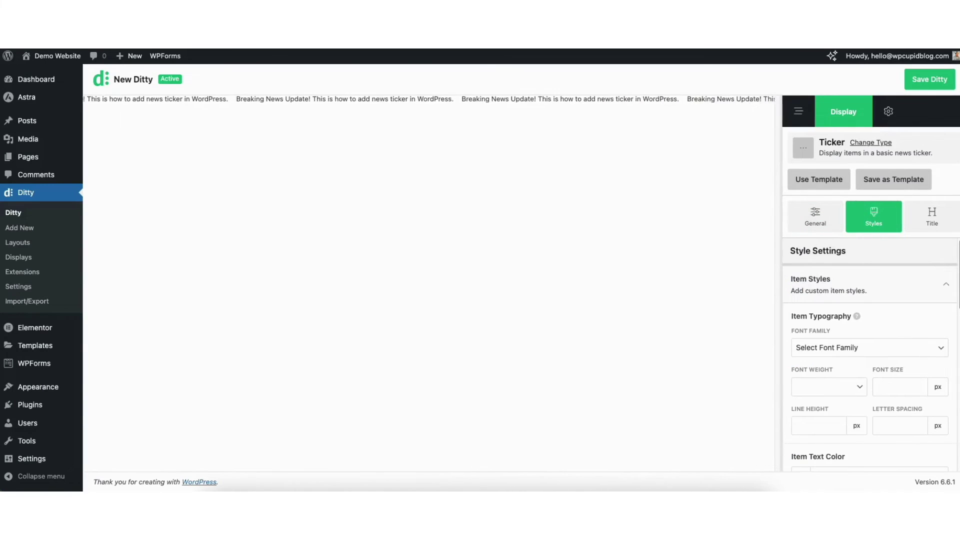
{"action": "scroll", "coordinate": [950, 268], "scroll_direction": "down", "scroll_amount": 3}
{"action": "scroll", "coordinate": [870, 355], "scroll_direction": "down", "scroll_amount": 2}
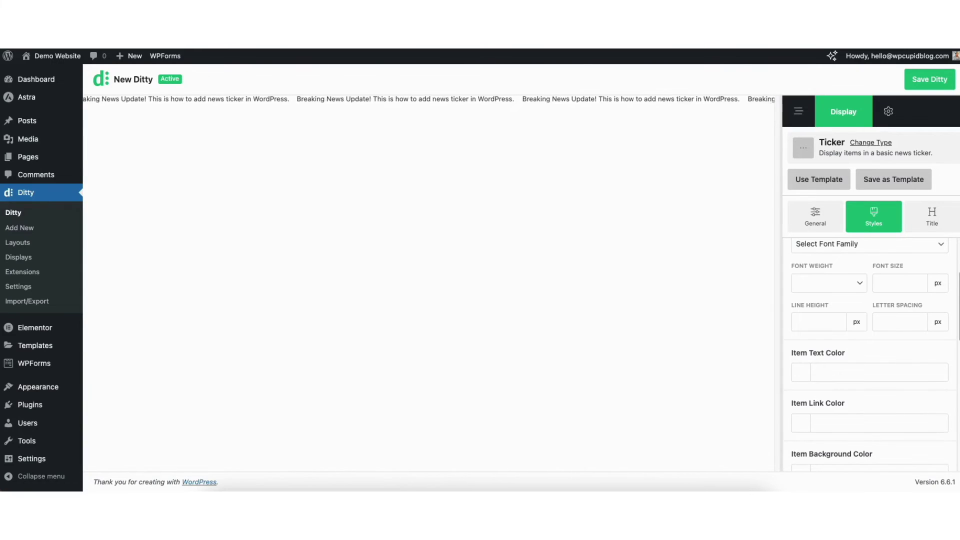
{"action": "scroll", "coordinate": [870, 350], "scroll_direction": "down", "scroll_amount": 4}
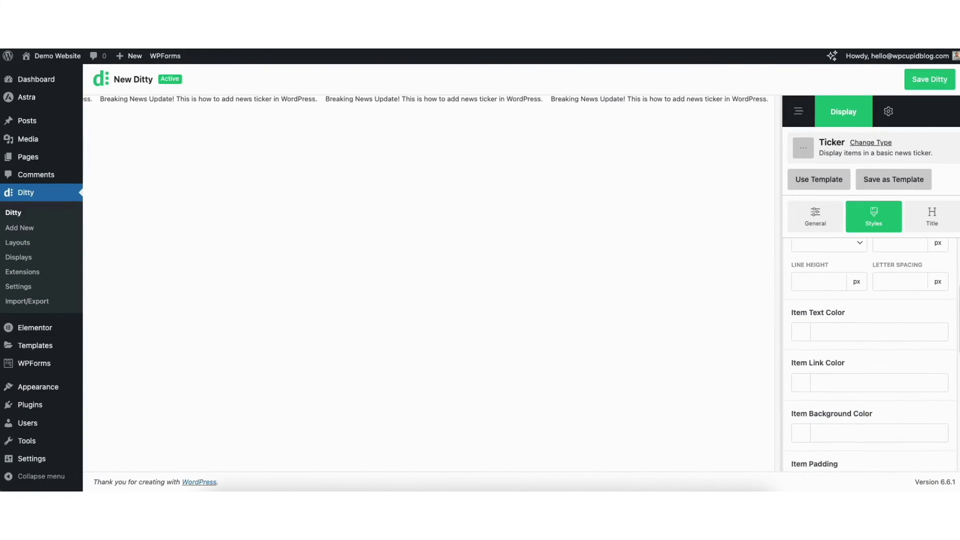
{"action": "scroll", "coordinate": [871, 355], "scroll_direction": "down", "scroll_amount": 3}
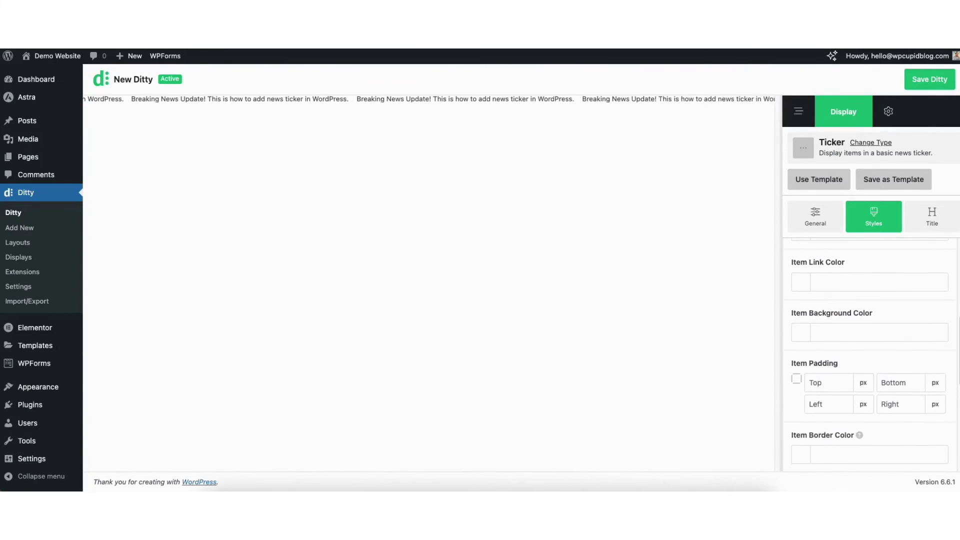
{"action": "scroll", "coordinate": [870, 355], "scroll_direction": "down", "scroll_amount": 10}
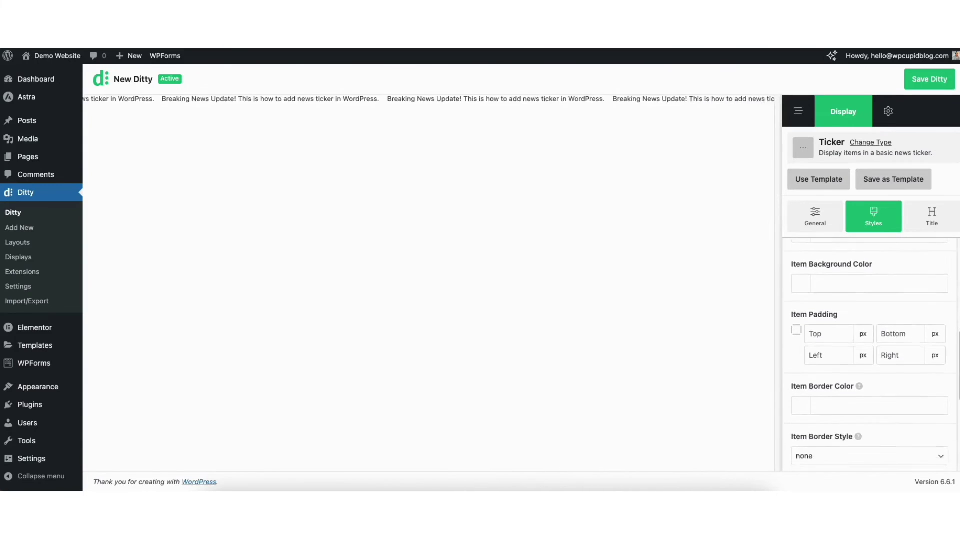
{"action": "scroll", "coordinate": [870, 355], "scroll_direction": "down", "scroll_amount": 3}
{"action": "scroll", "coordinate": [949, 285], "scroll_direction": "up", "scroll_amount": 15}
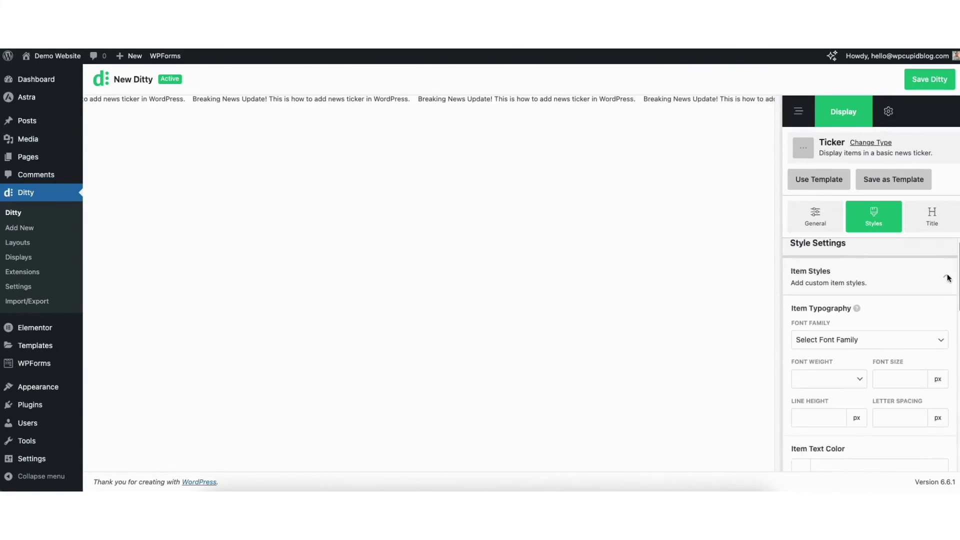
Step: Leave the Title display set to None and save the Ditty
{"action": "left_click", "coordinate": [935, 225]}
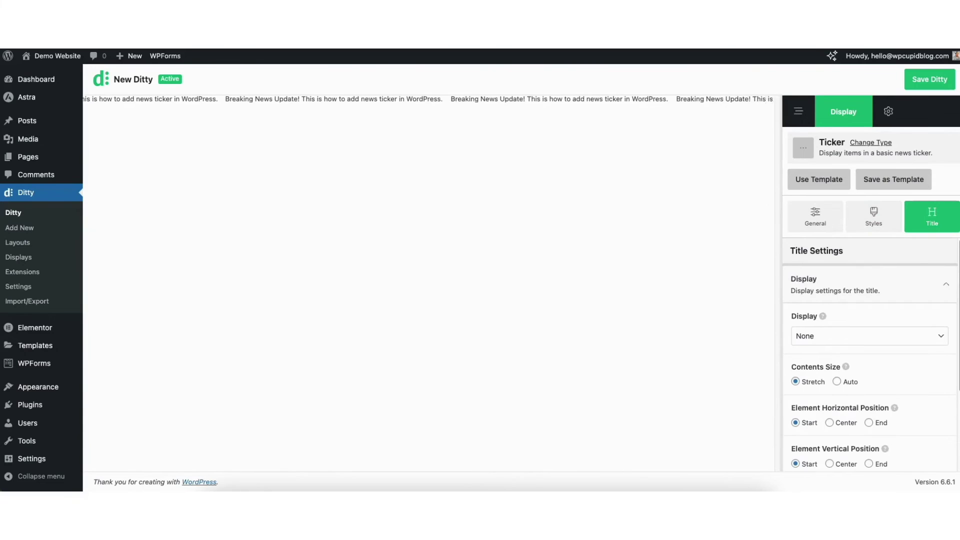
{"action": "scroll", "coordinate": [953, 262], "scroll_direction": "down", "scroll_amount": 1}
{"action": "left_click", "coordinate": [888, 312]}
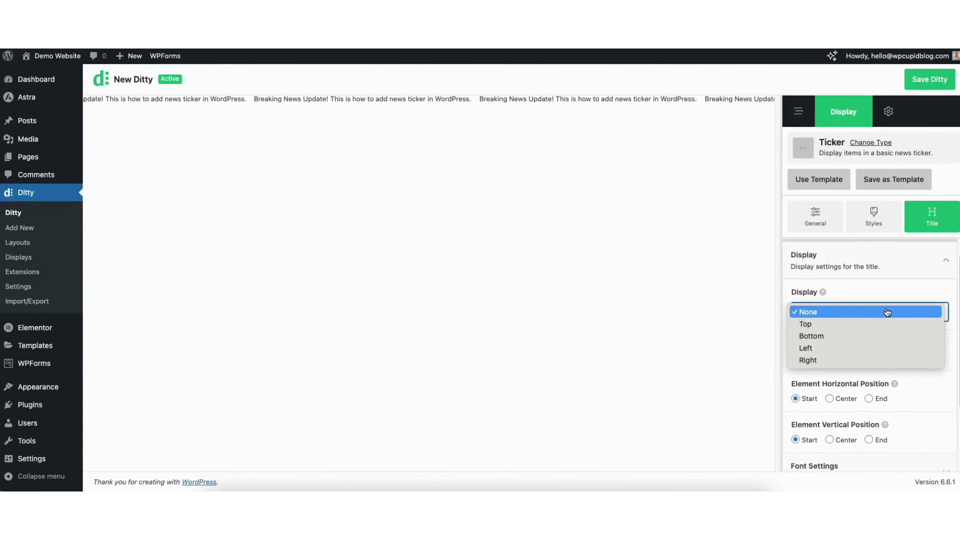
{"action": "left_click", "coordinate": [888, 312]}
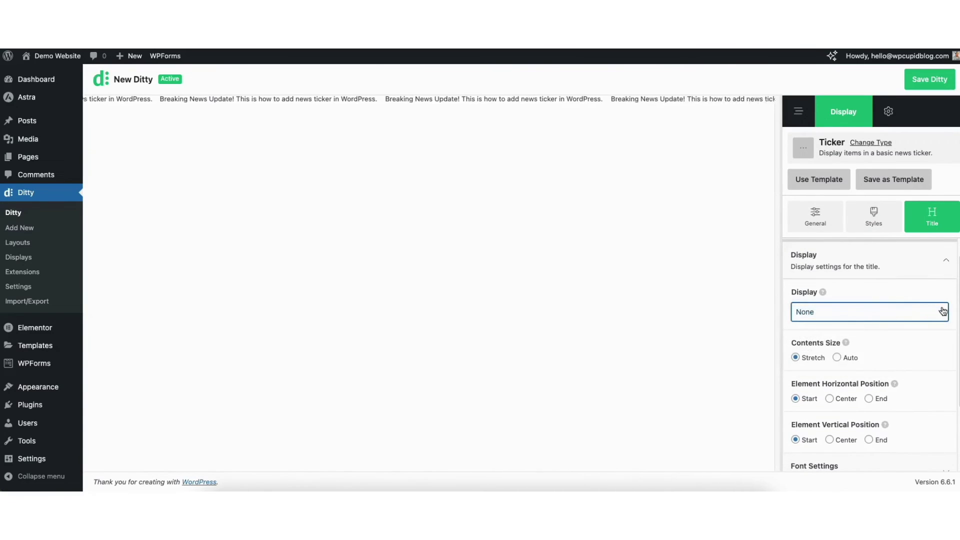
{"action": "left_click", "coordinate": [923, 80]}
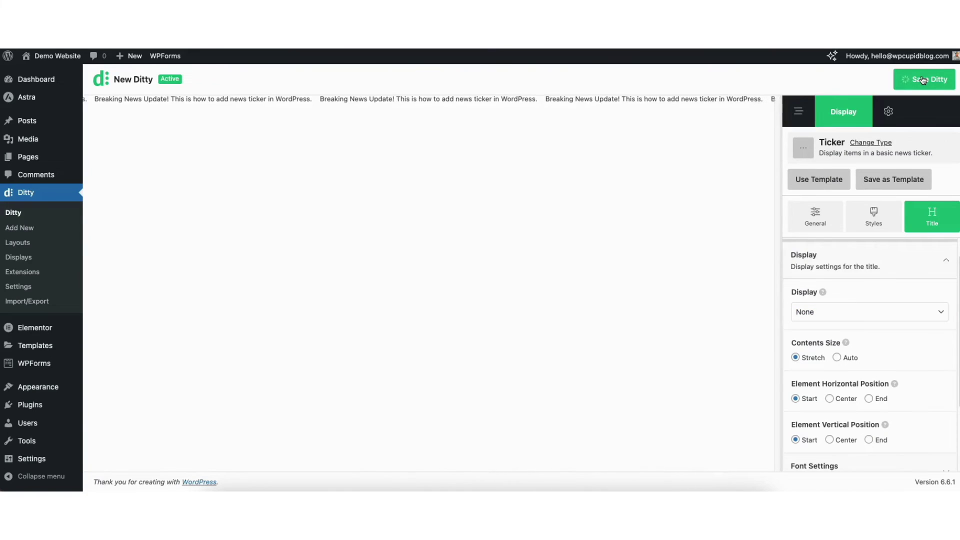
Step: Copy the shortcode [ditty id=1244] from the Ditty's settings and save the Ditty again
{"action": "left_click", "coordinate": [889, 113]}
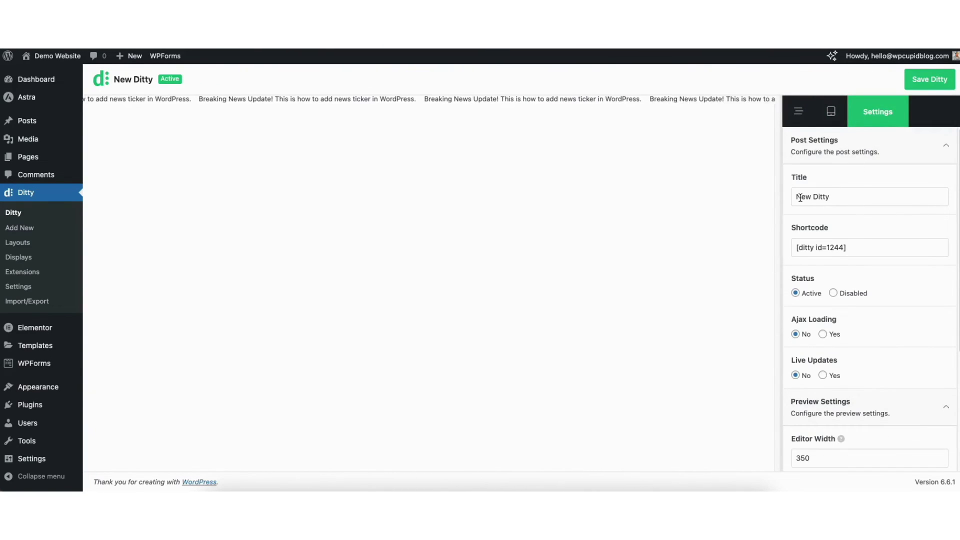
{"action": "left_click_drag", "start_coordinate": [796, 196], "coordinate": [846, 200]}
{"action": "left_click", "coordinate": [842, 220]}
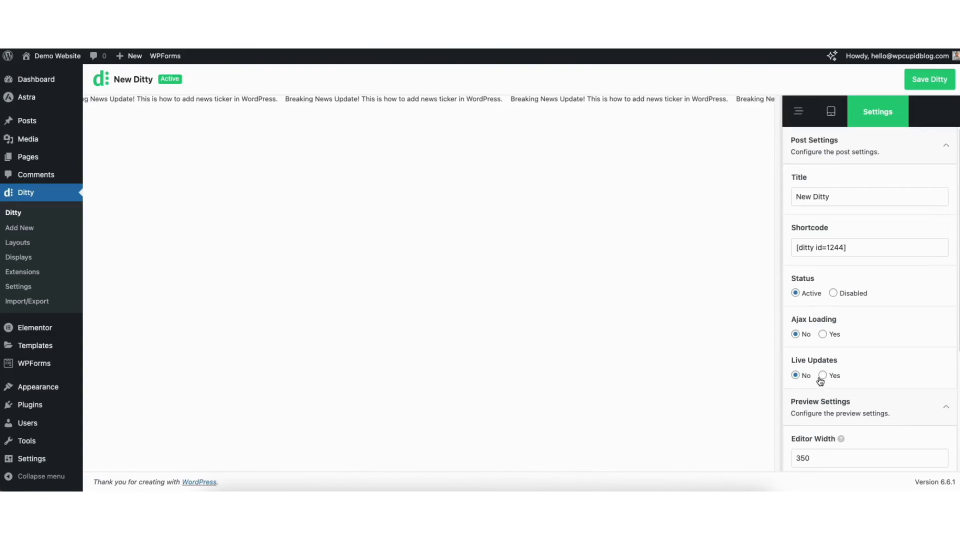
{"action": "left_click_drag", "start_coordinate": [958, 258], "coordinate": [958, 360]}
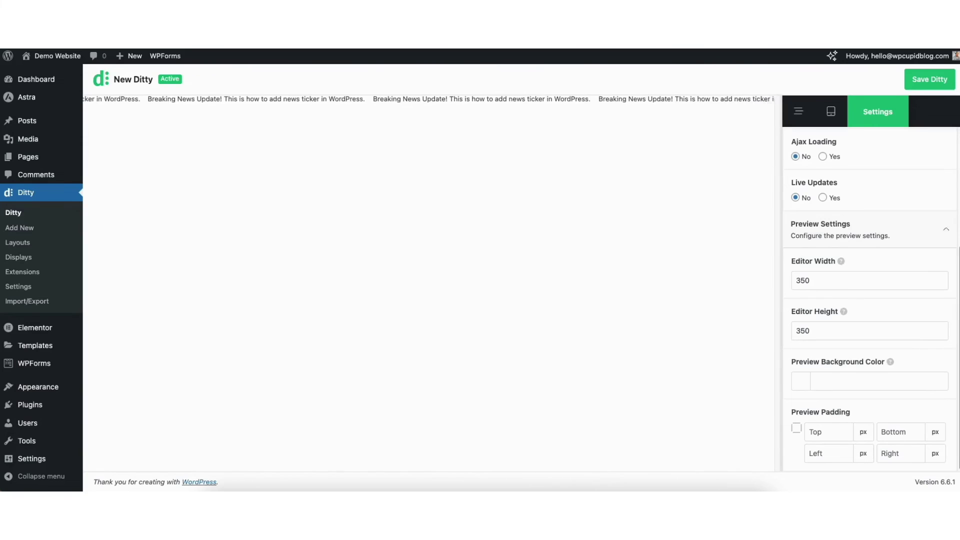
{"action": "left_click_drag", "start_coordinate": [956, 317], "coordinate": [956, 181]}
{"action": "left_click_drag", "start_coordinate": [795, 247], "coordinate": [858, 248]}
{"action": "key", "text": "super+c"}
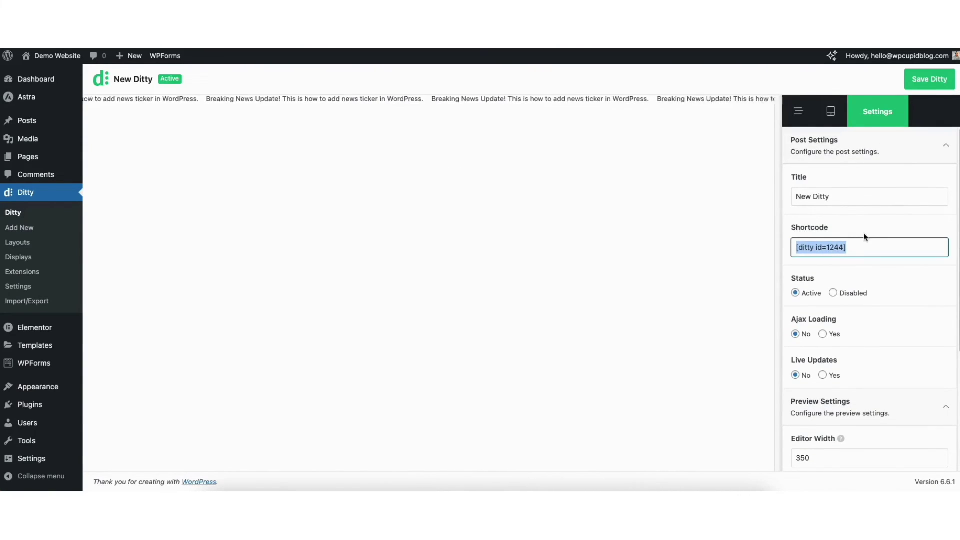
{"action": "left_click", "coordinate": [866, 225]}
{"action": "left_click", "coordinate": [929, 78]}
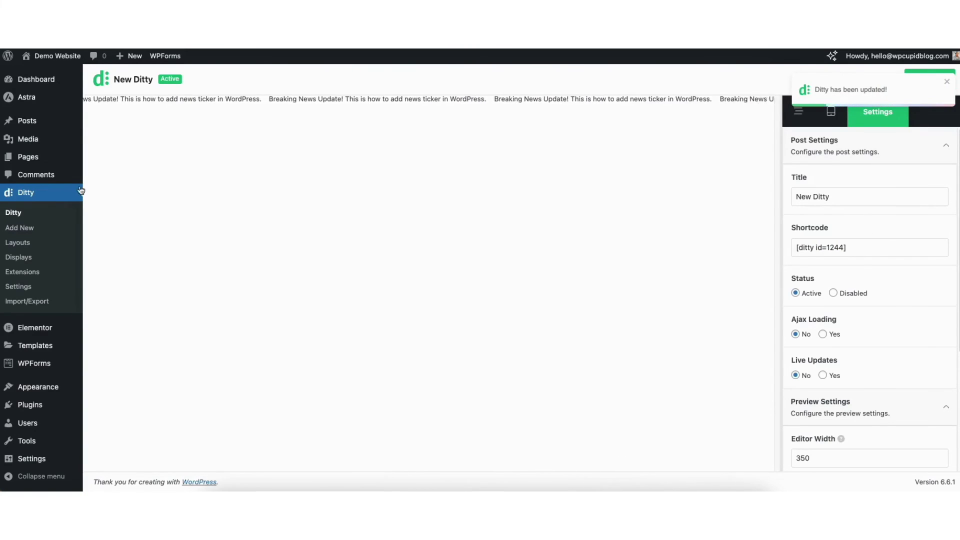
{"action": "left_click", "coordinate": [27, 159]}
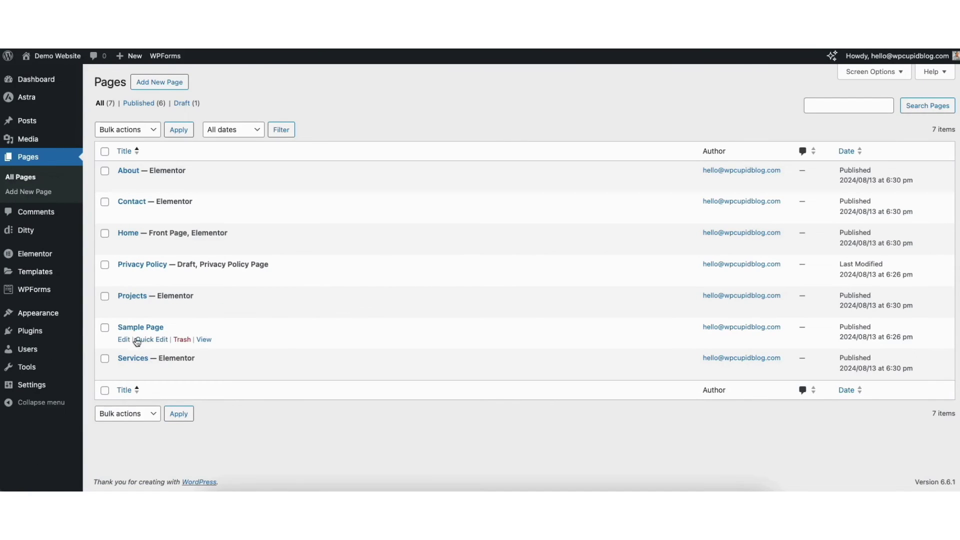
Step: Add a Shortcode block with [ditty id=1244] at the bottom of Sample Page and save the page
{"action": "left_click", "coordinate": [123, 342]}
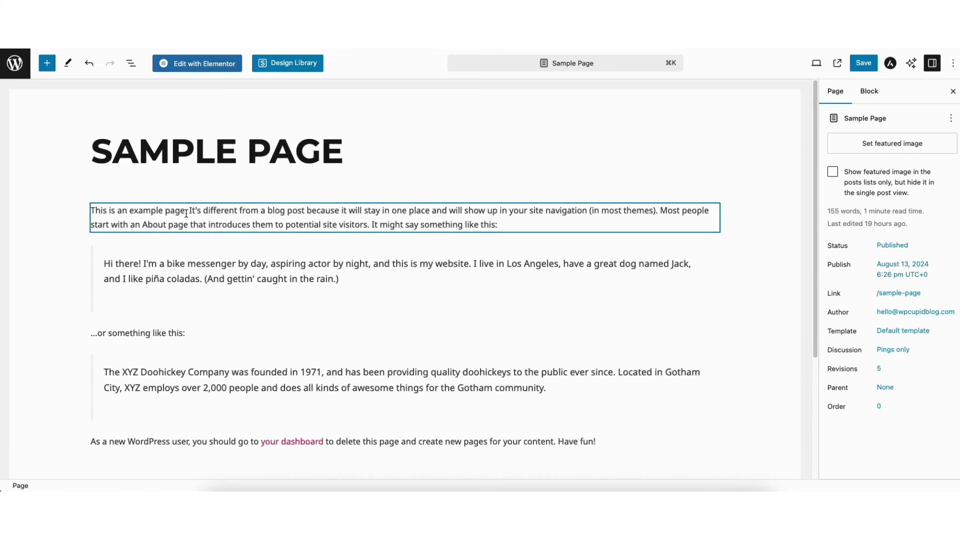
{"action": "left_click", "coordinate": [47, 64]}
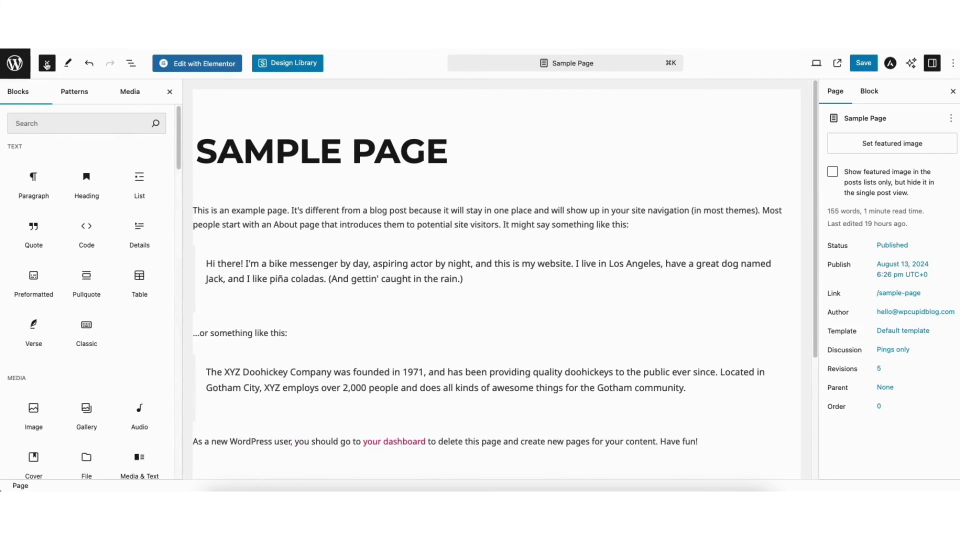
{"action": "left_click", "coordinate": [61, 122]}
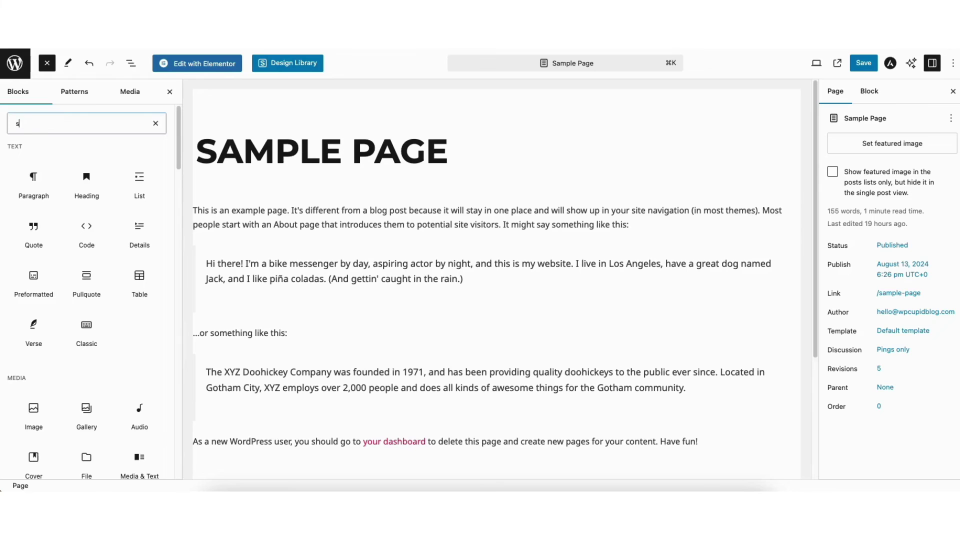
{"action": "type", "text": "shortcode"}
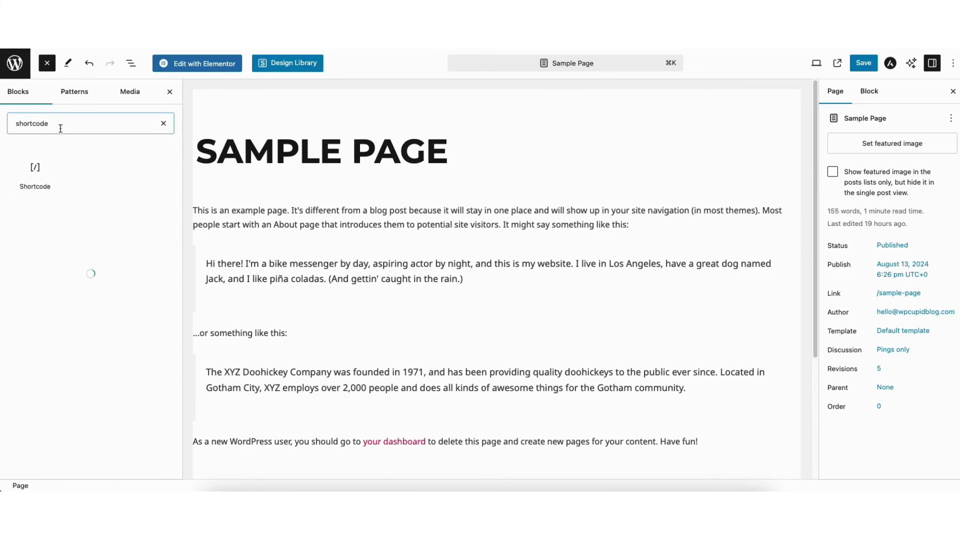
{"action": "left_click", "coordinate": [34, 179]}
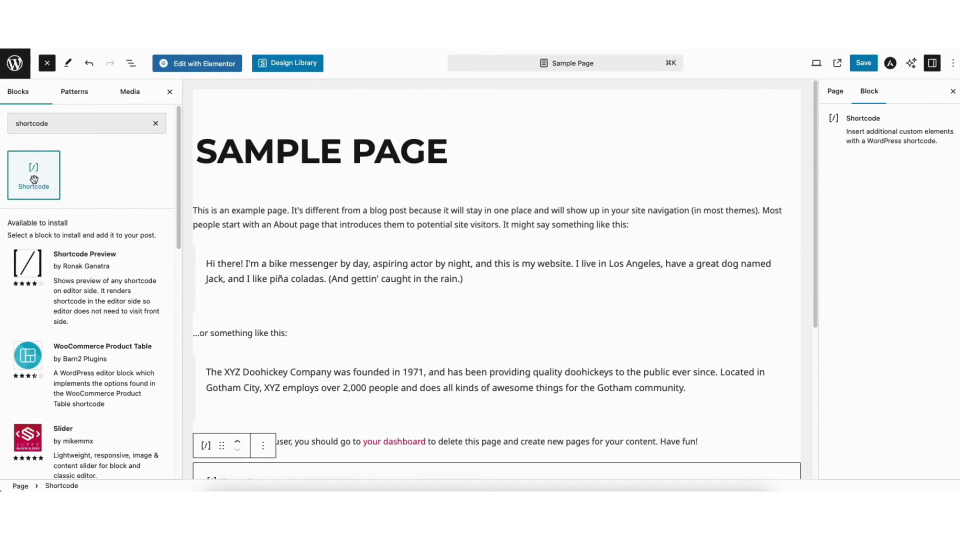
{"action": "left_click_drag", "start_coordinate": [817, 172], "coordinate": [807, 265]}
{"action": "left_click", "coordinate": [174, 361]}
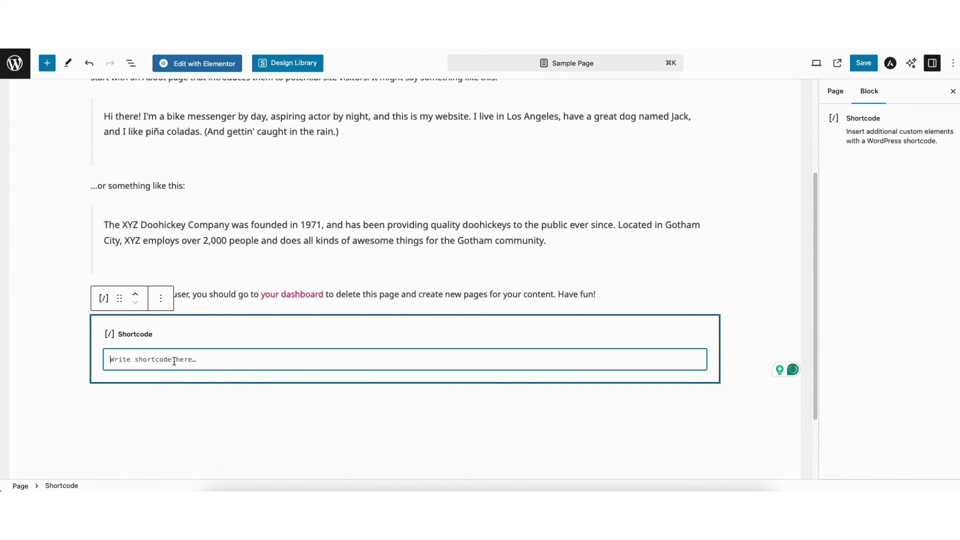
{"action": "key", "text": "super+v"}
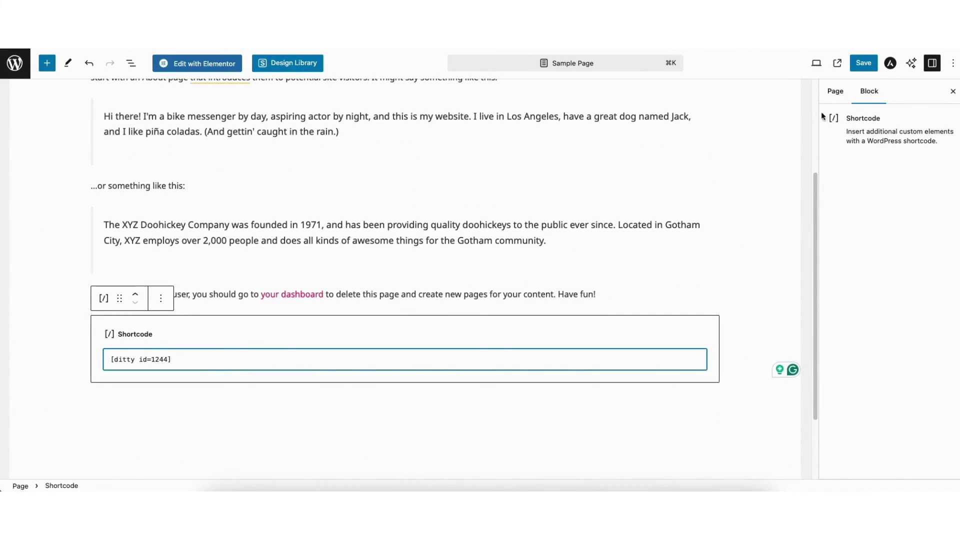
{"action": "left_click", "coordinate": [865, 63]}
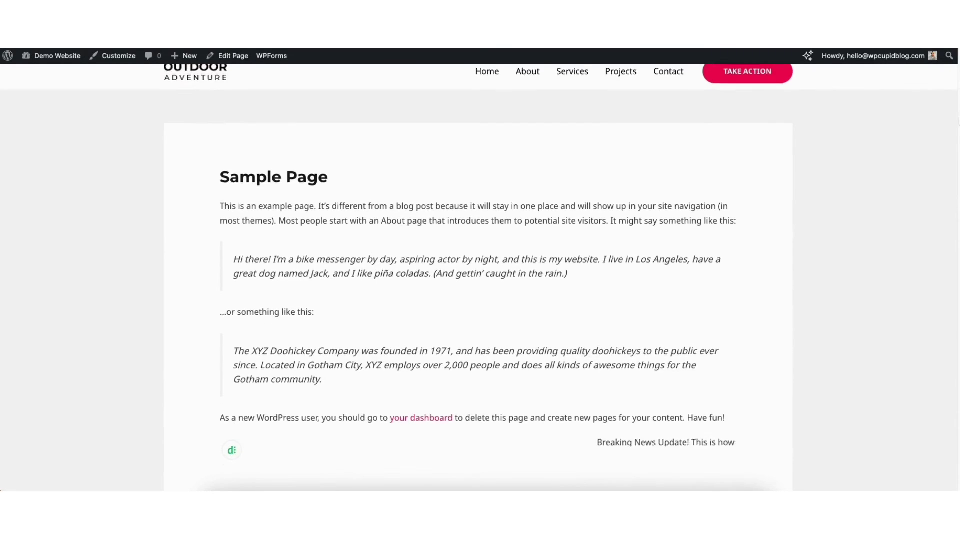
{"action": "scroll", "coordinate": [876, 266], "scroll_direction": "down", "scroll_amount": 3}
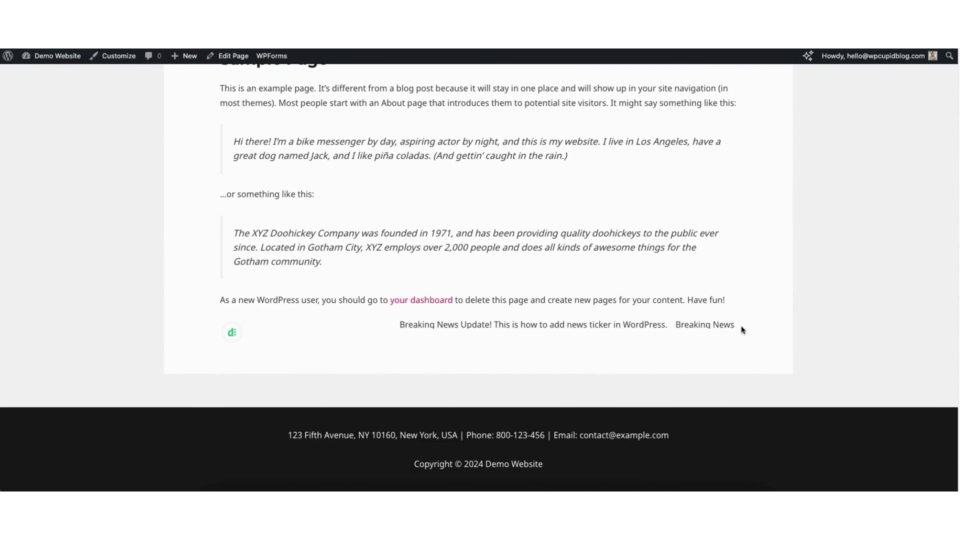